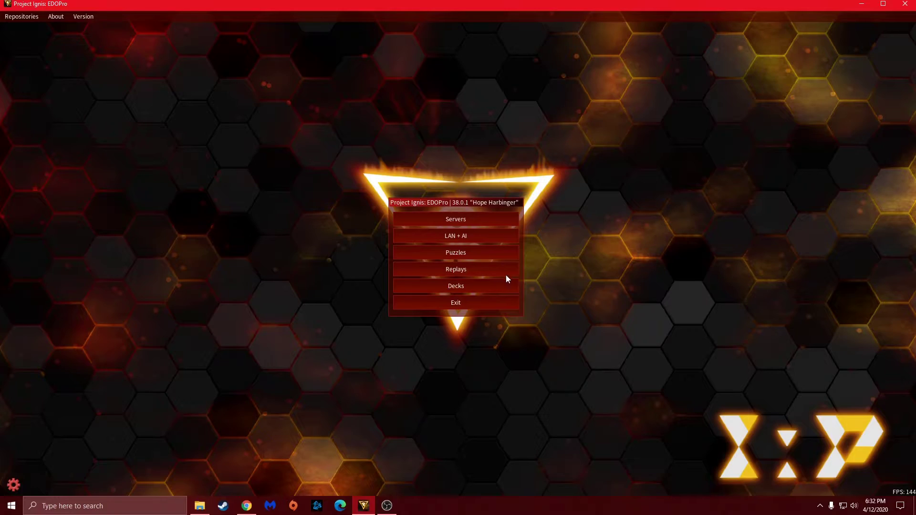
Open the deck editor and load the deck "speed duel test"
left_click(455, 285)
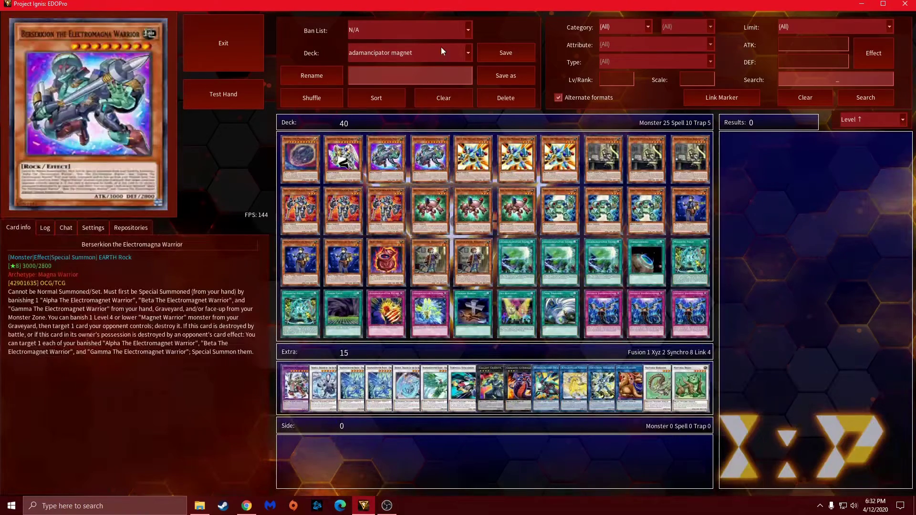
left_click(460, 47)
left_click(394, 74)
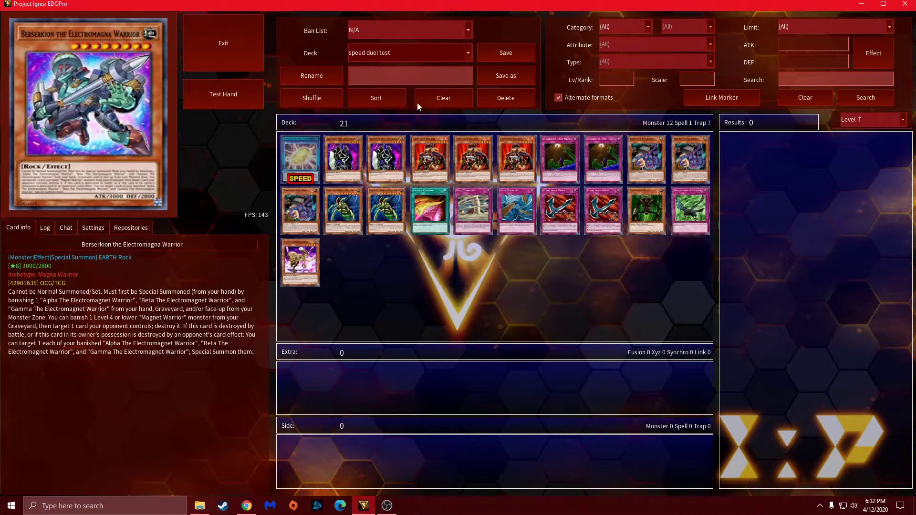
mouse_move(302, 177)
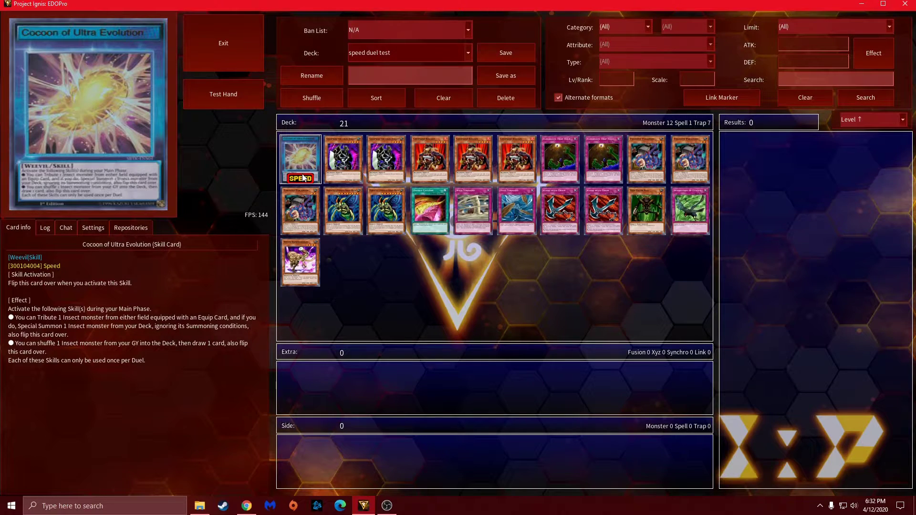
Set the deck's ban list to 2020.2 Speed Duel
left_click(613, 22)
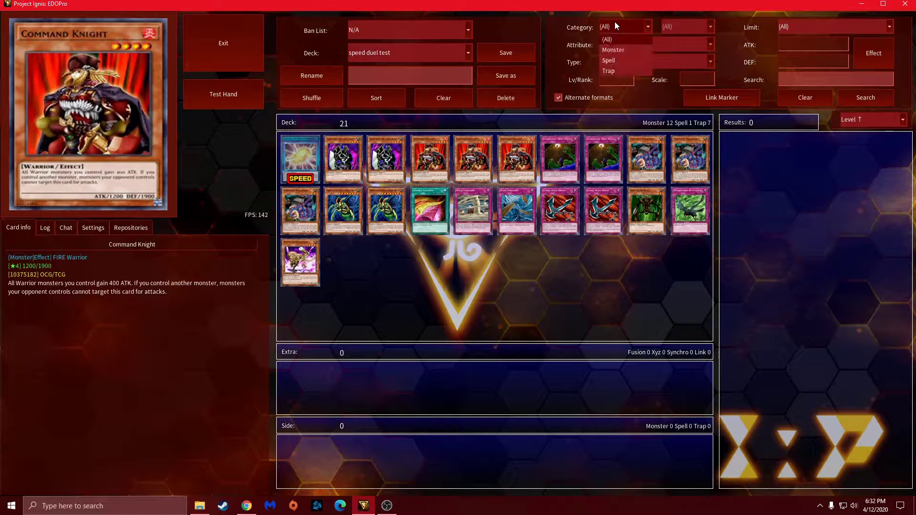
left_click(621, 22)
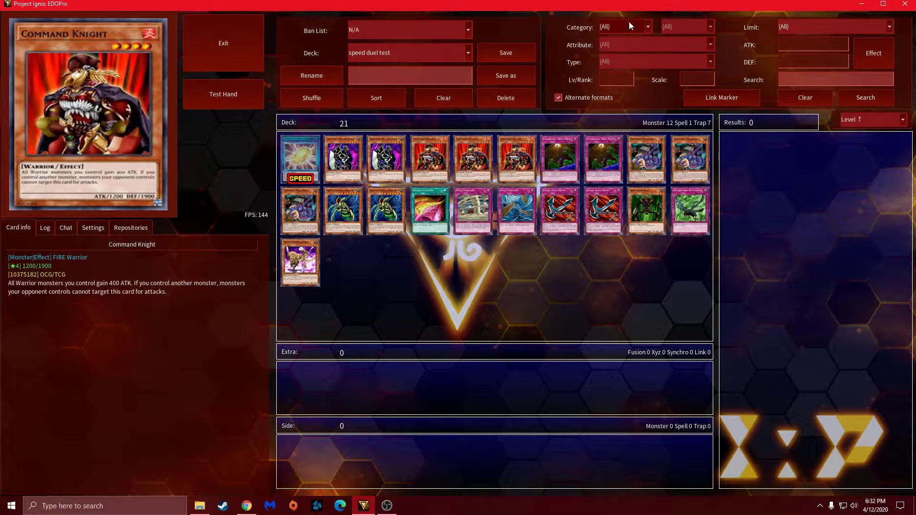
left_click(408, 23)
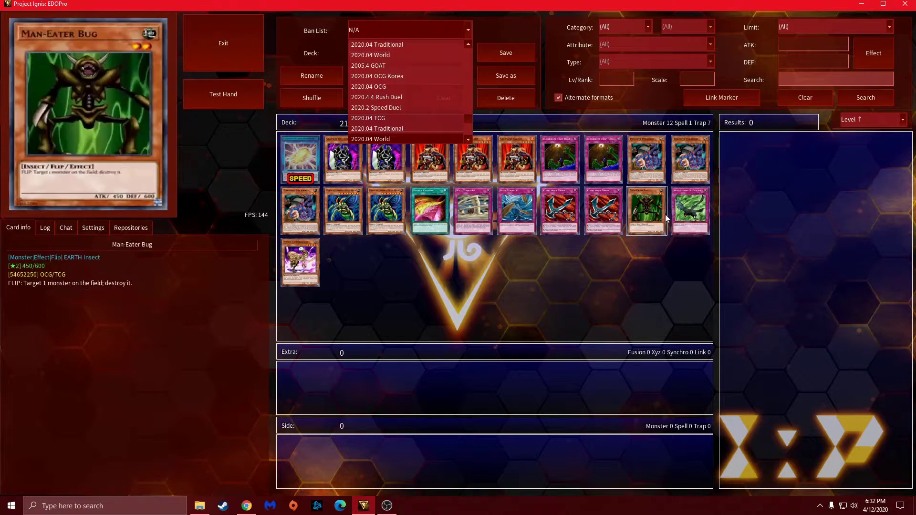
left_click(383, 107)
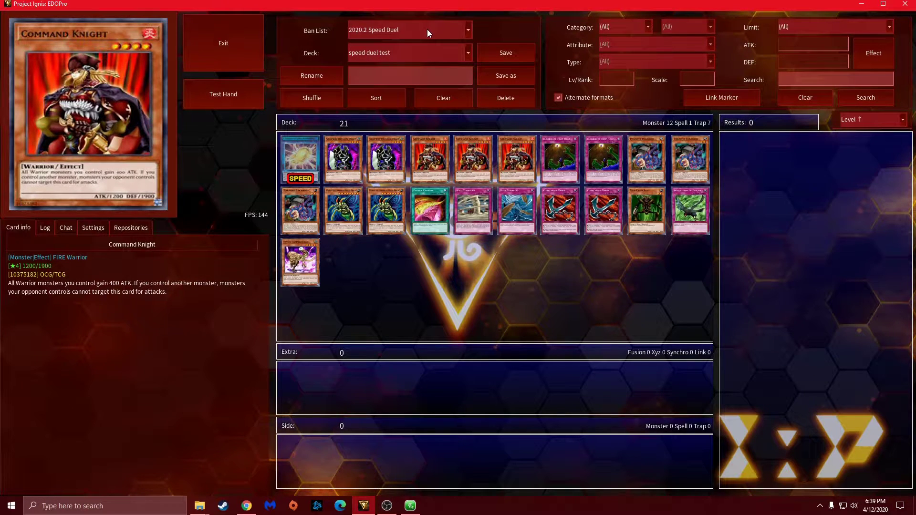
left_click(427, 29)
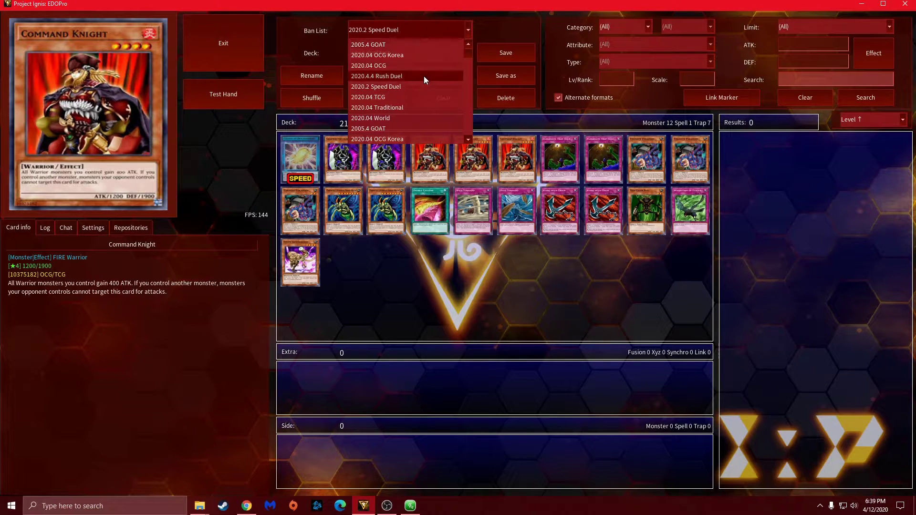
left_click(396, 89)
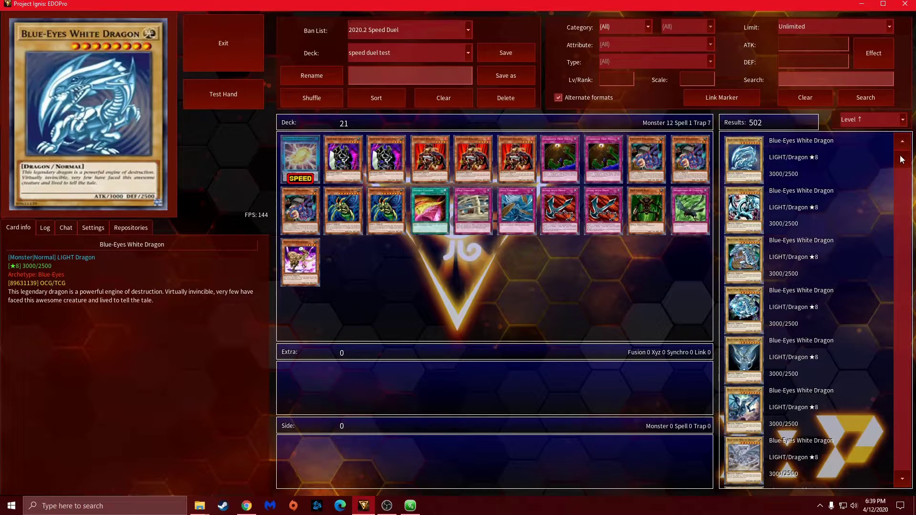
Filter the card search by the Unlimited limit and exclude alternate formats from the results
left_click(811, 27)
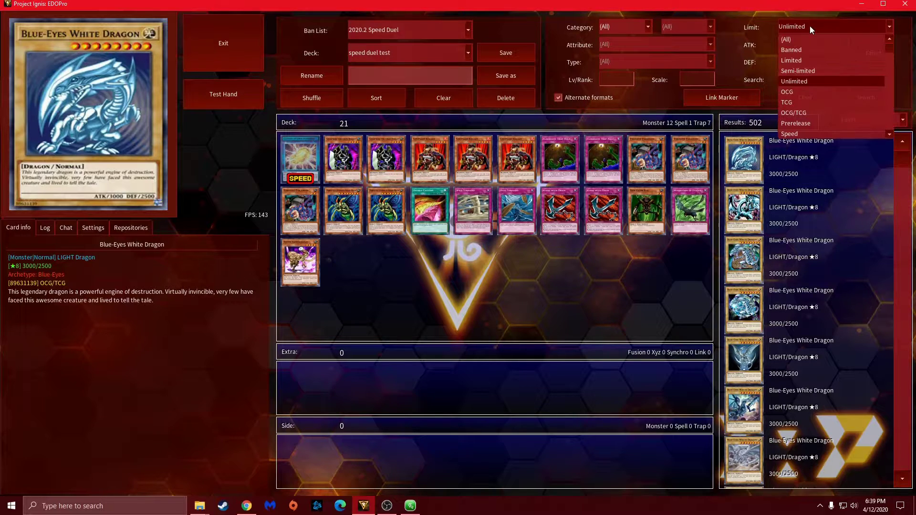
left_click(810, 38)
left_click(804, 26)
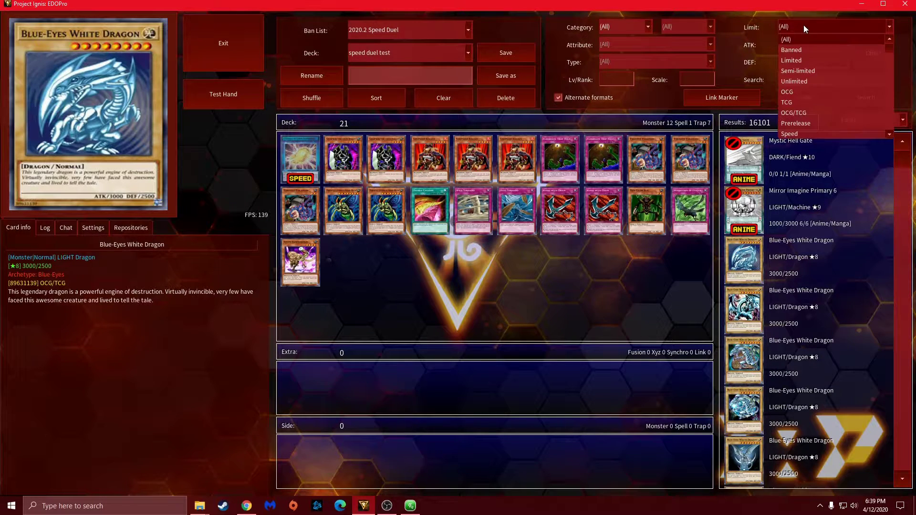
left_click(803, 82)
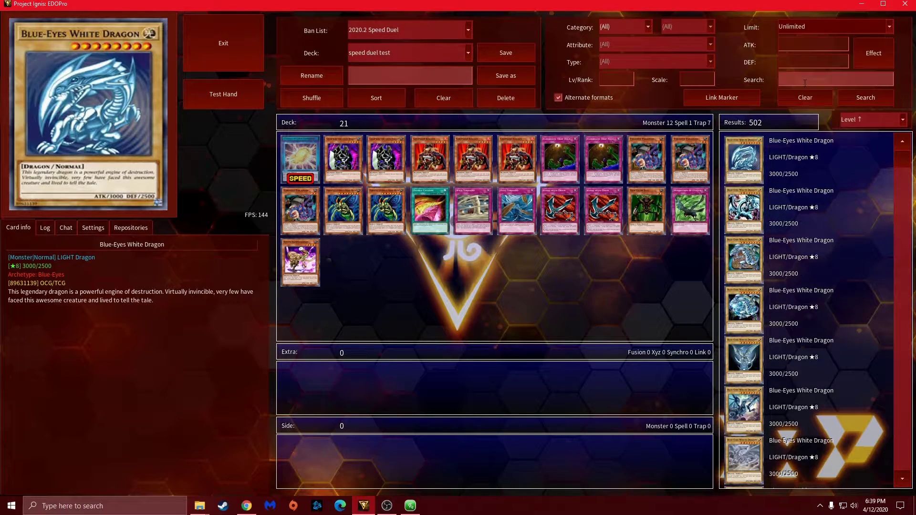
left_click_drag(902, 162, 901, 187)
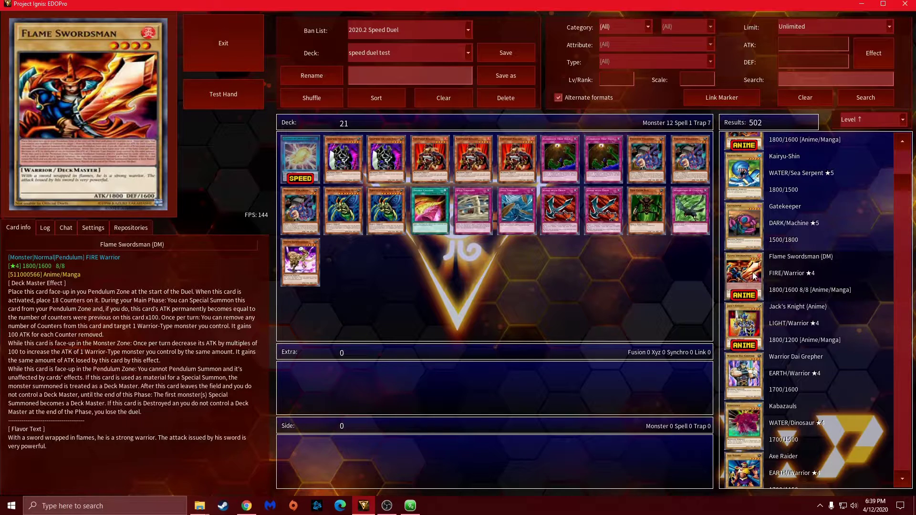
left_click(828, 26)
left_click(827, 26)
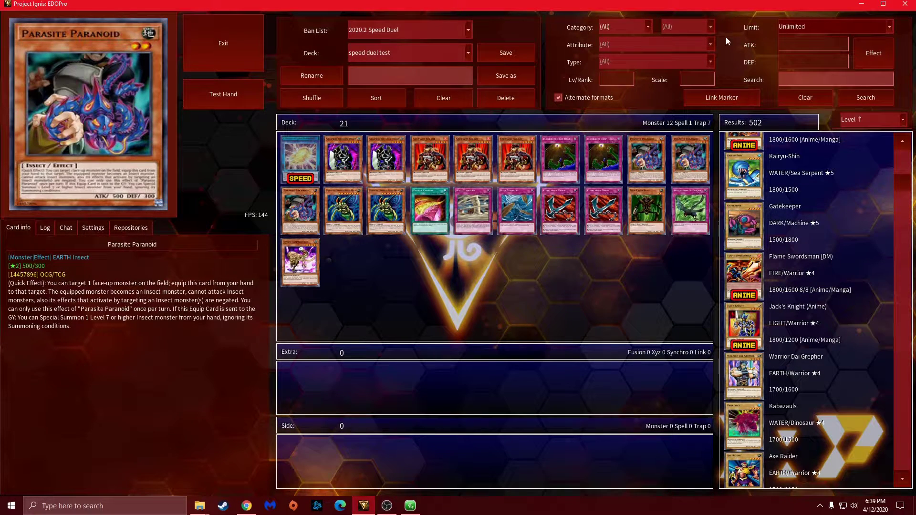
left_click(580, 99)
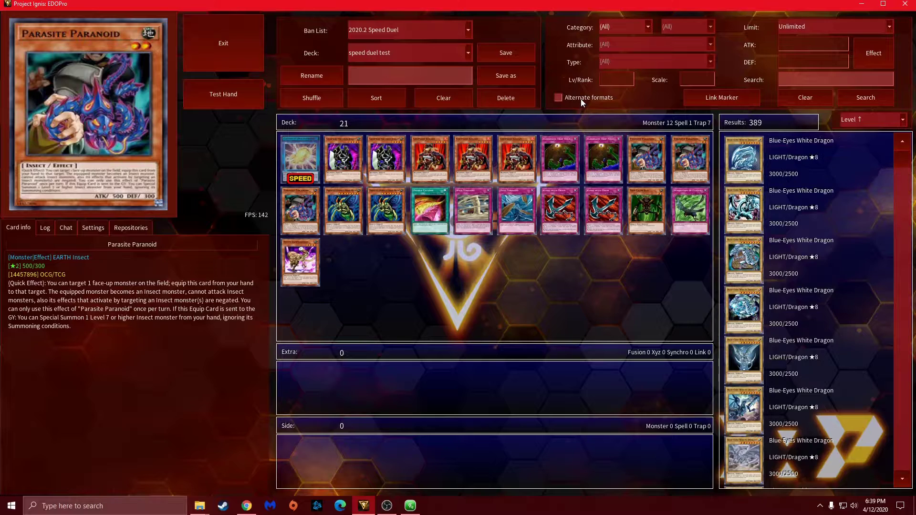
Look through the Unlimited card results, from the high-level monsters down to the counter traps at the end of the list
left_click(896, 483)
left_click(903, 479)
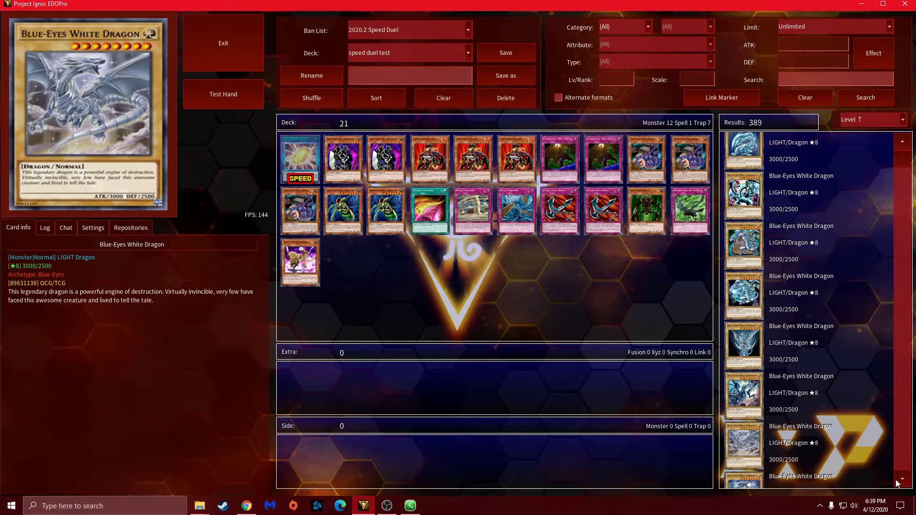
scroll(822, 349, "down", 2)
scroll(822, 349, "down", 5)
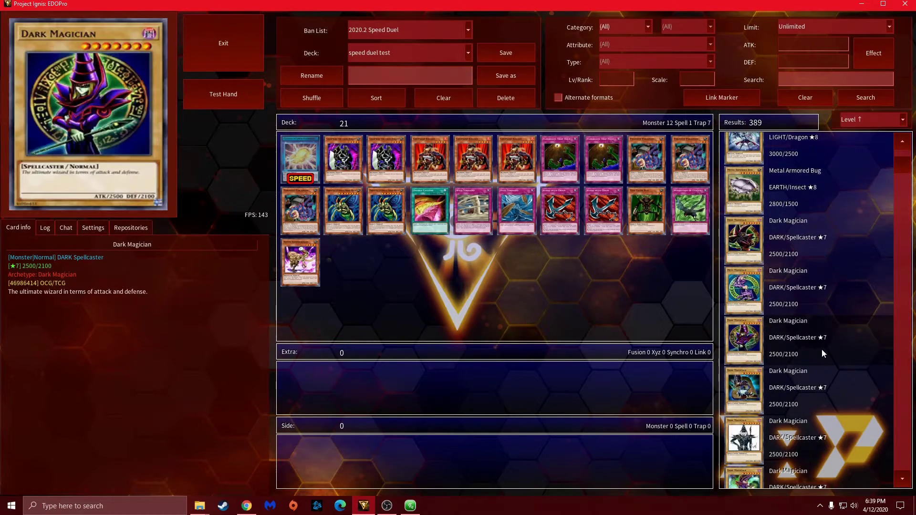
scroll(822, 349, "down", 1)
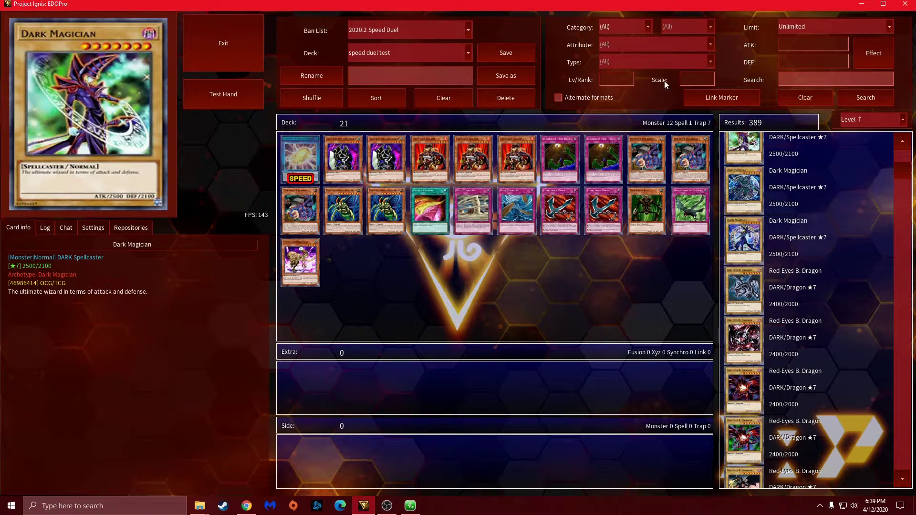
scroll(783, 286, "down", 1)
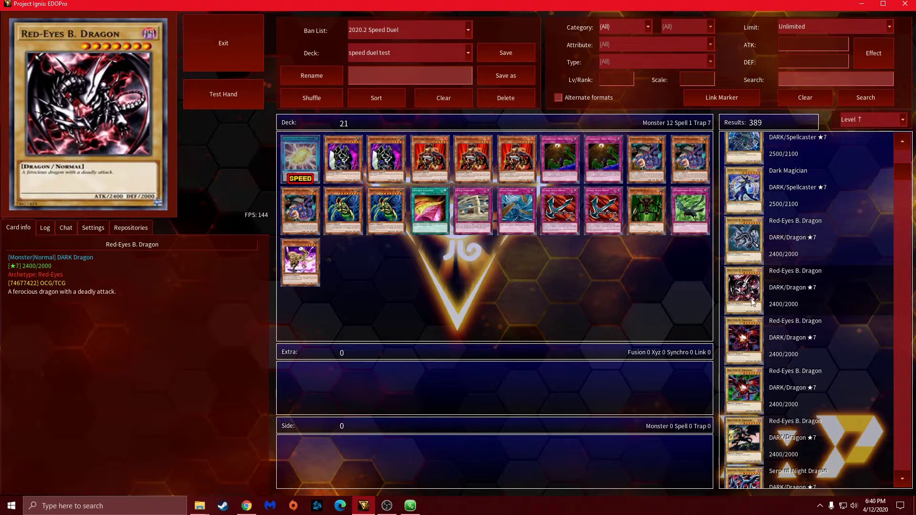
scroll(753, 306, "down", 1)
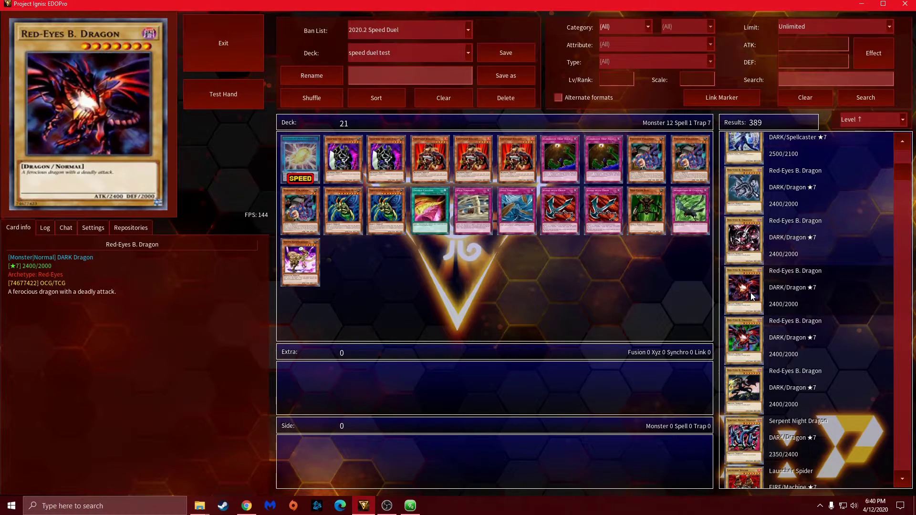
scroll(752, 319, "down", 7)
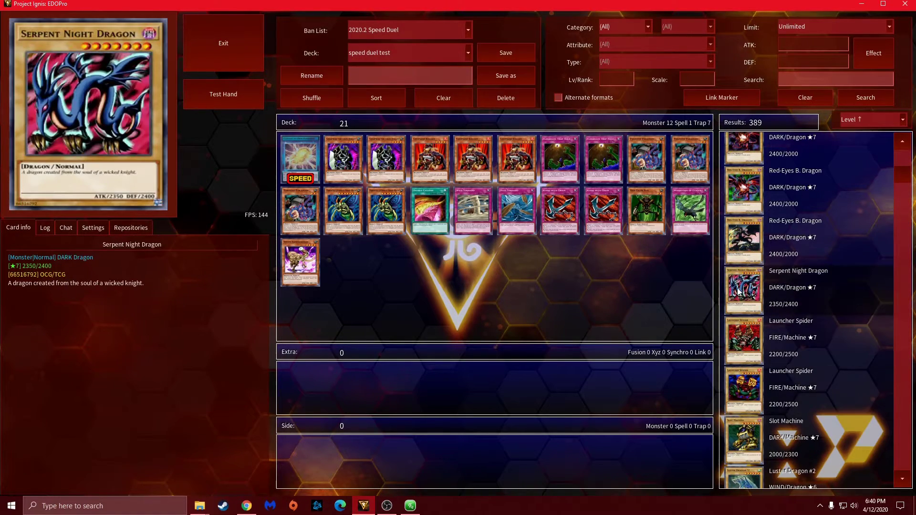
scroll(748, 328, "down", 15)
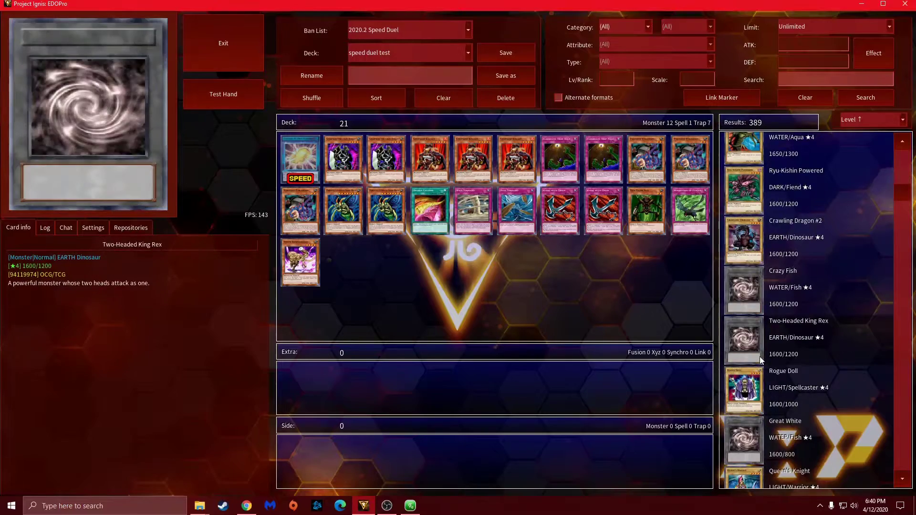
scroll(760, 309, "down", 10)
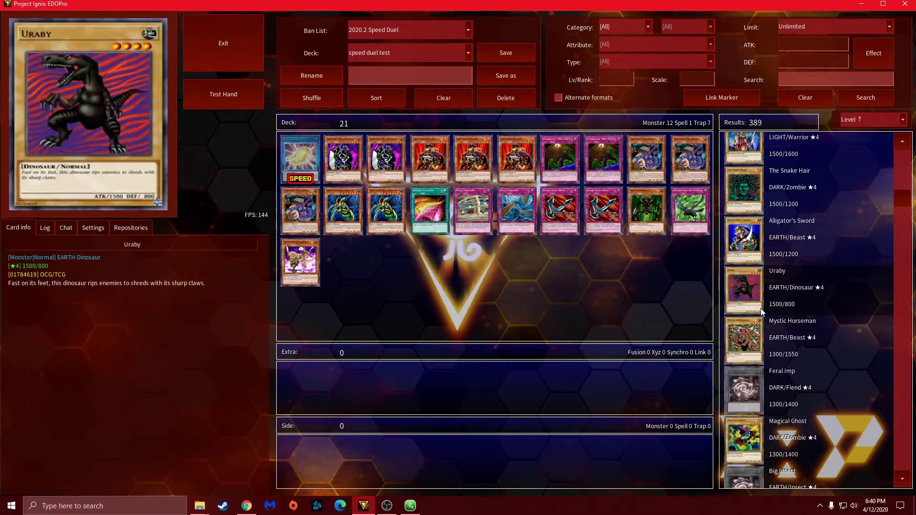
scroll(761, 308, "down", 4)
left_click_drag(903, 219, 902, 472)
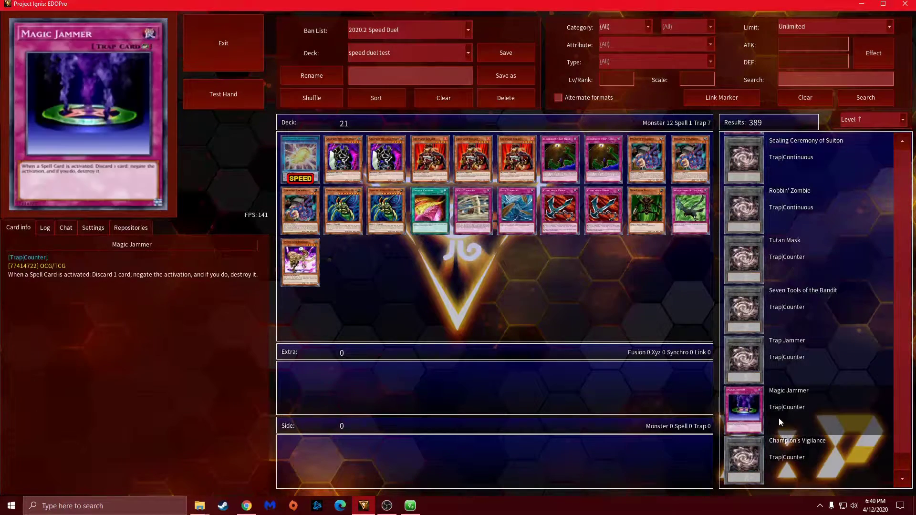
scroll(786, 166, "up", 1)
scroll(789, 222, "up", 15)
Include alternate formats in the card search again and set the limit filter to Speed
left_click(814, 24)
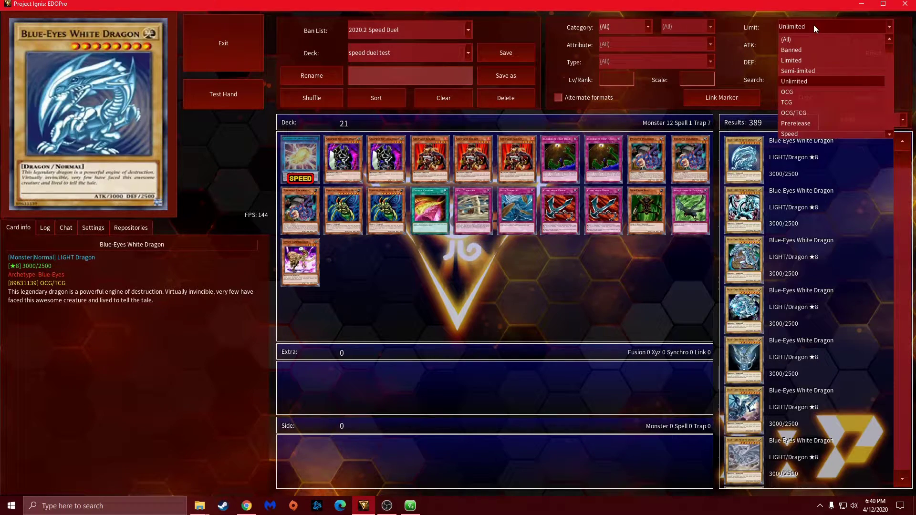
left_click(807, 133)
left_click(559, 97)
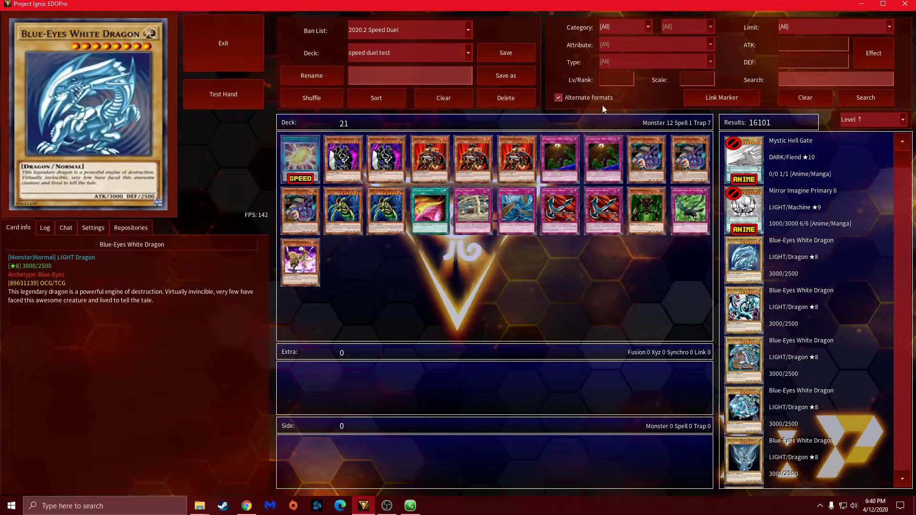
left_click(795, 26)
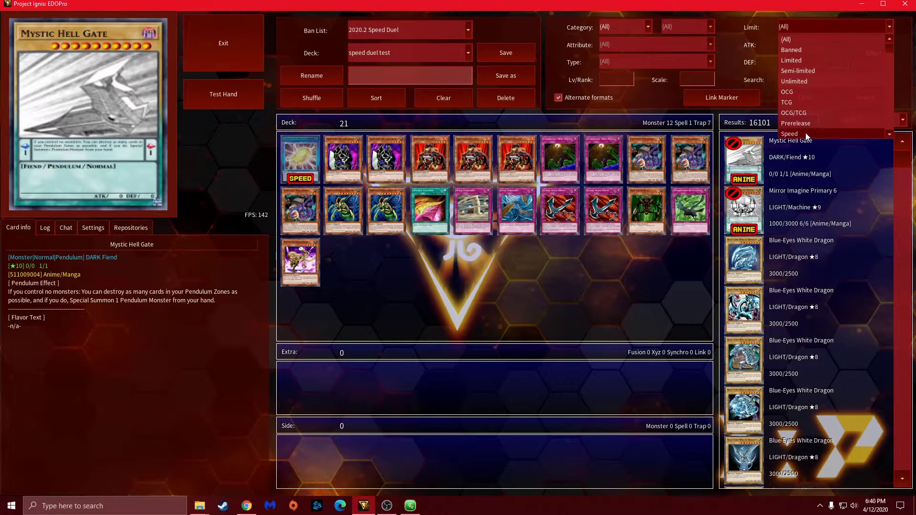
left_click(806, 133)
left_click(798, 30)
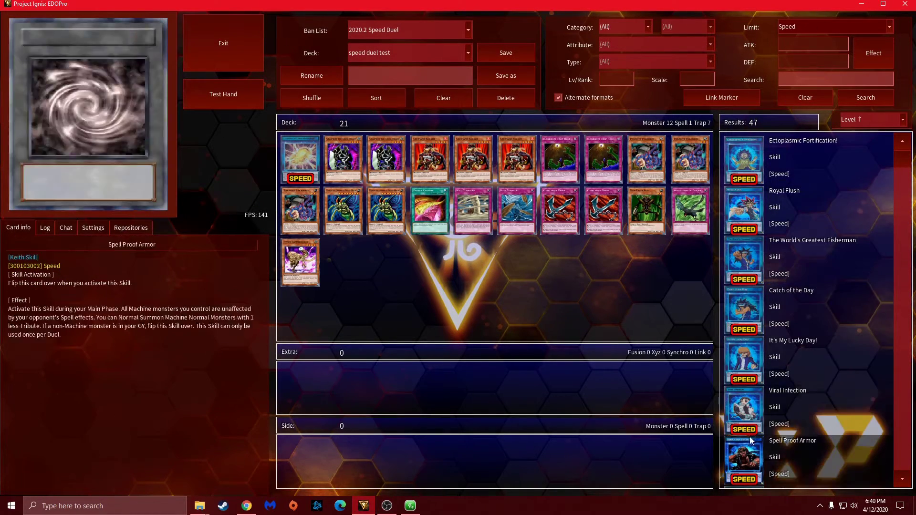
left_click(806, 205)
scroll(752, 430, "down", 4)
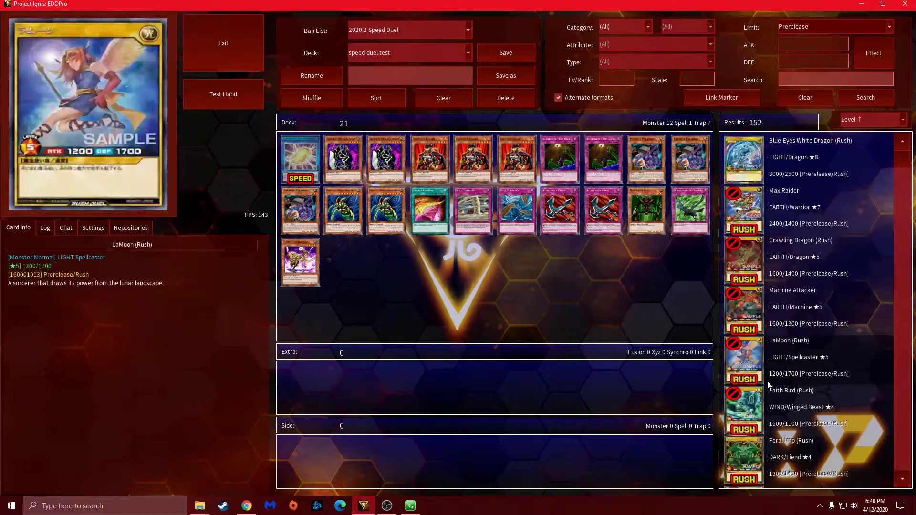
scroll(849, 282, "down", 5)
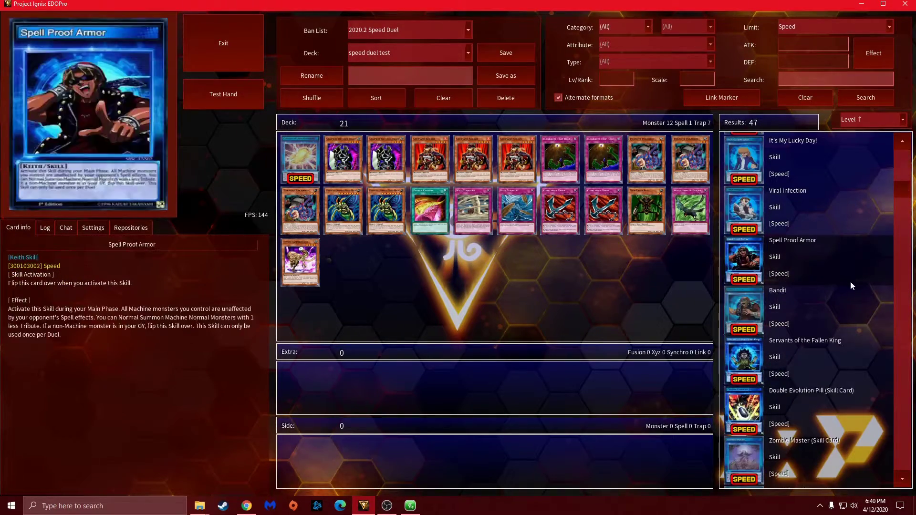
Find the skill card Flight of the Harpies in the Speed results and add it to the side deck
scroll(821, 355, "down", 10)
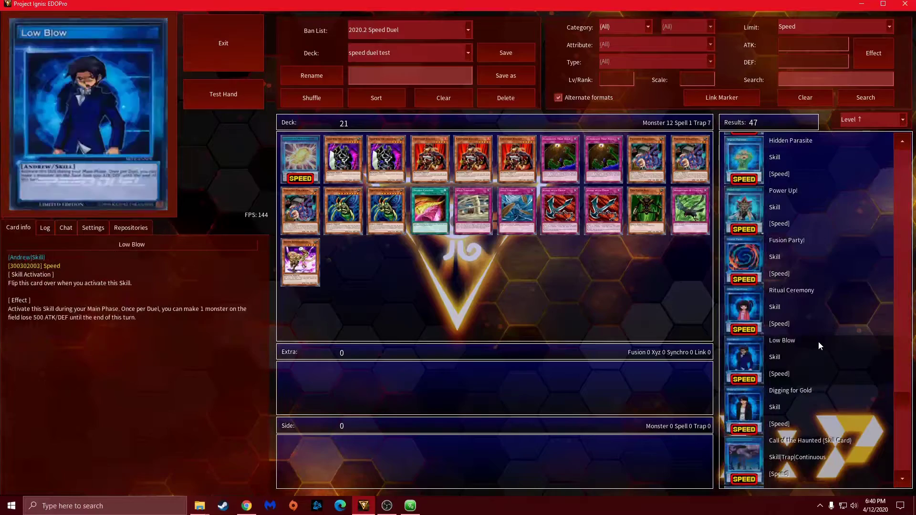
scroll(816, 366, "up", 6)
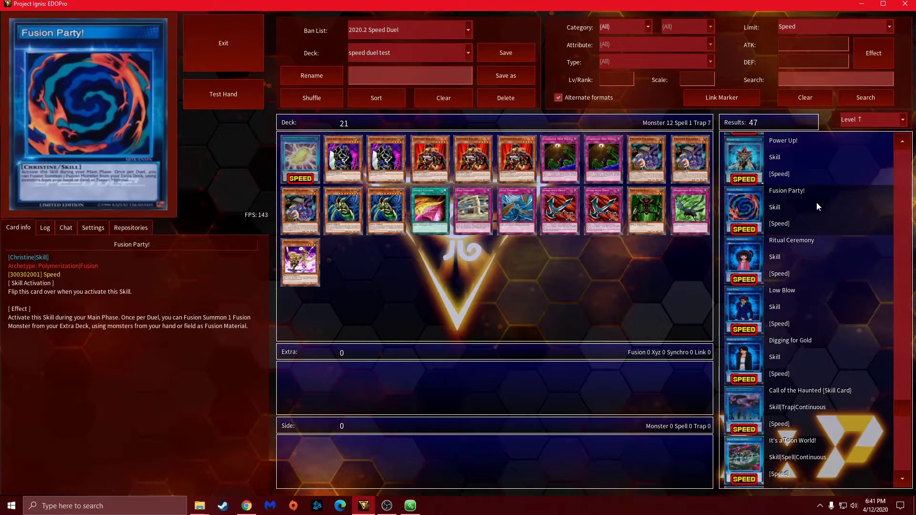
scroll(806, 230, "up", 5)
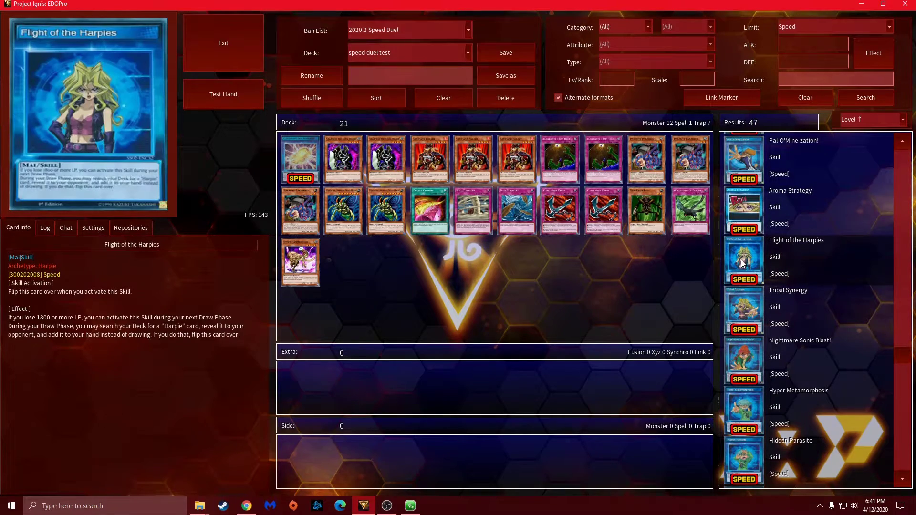
left_click_drag(754, 265, 306, 470)
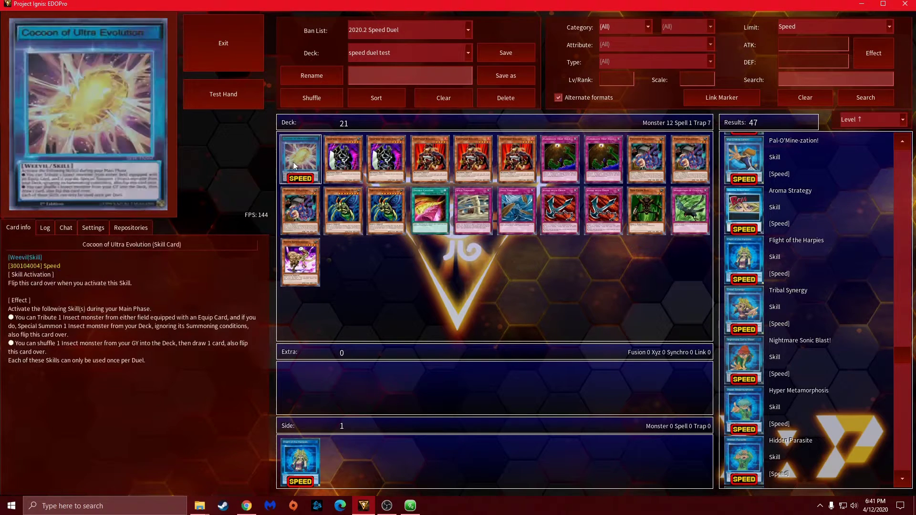
Leave the deck editor and return to the main menu
mouse_move(293, 161)
left_mouse_down()
mouse_move(348, 460)
mouse_move(334, 453)
mouse_move(305, 307)
mouse_move(291, 150)
left_mouse_up()
left_click(232, 45)
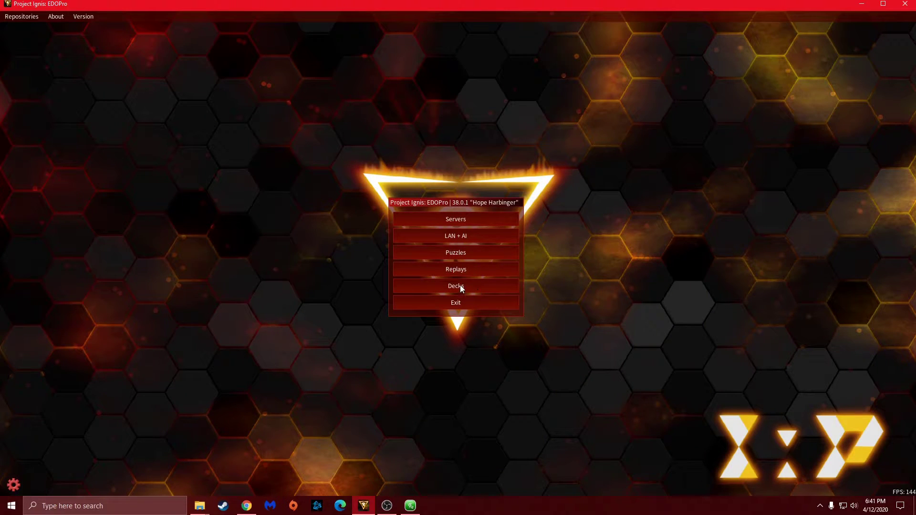
Open the host settings for a LAN duel, choose the Speed Duel rule and review its custom game rules
left_click(462, 234)
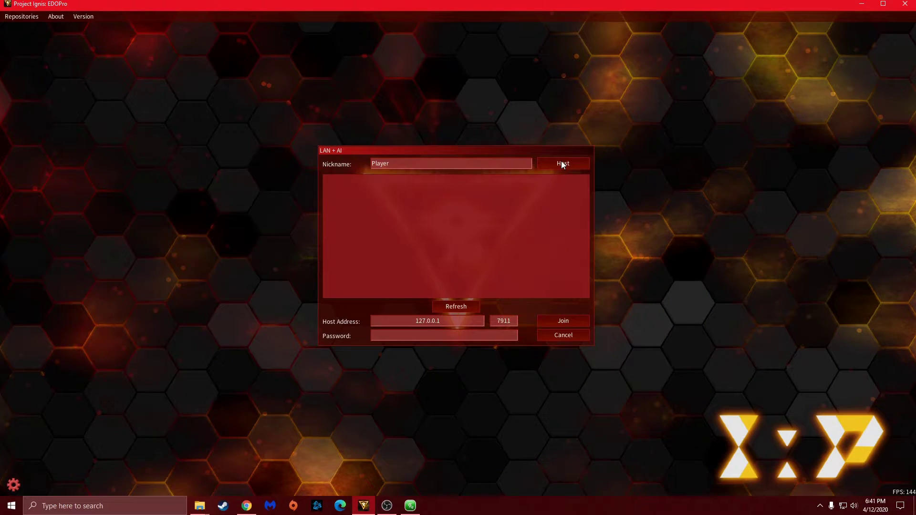
left_click(561, 163)
left_click(483, 234)
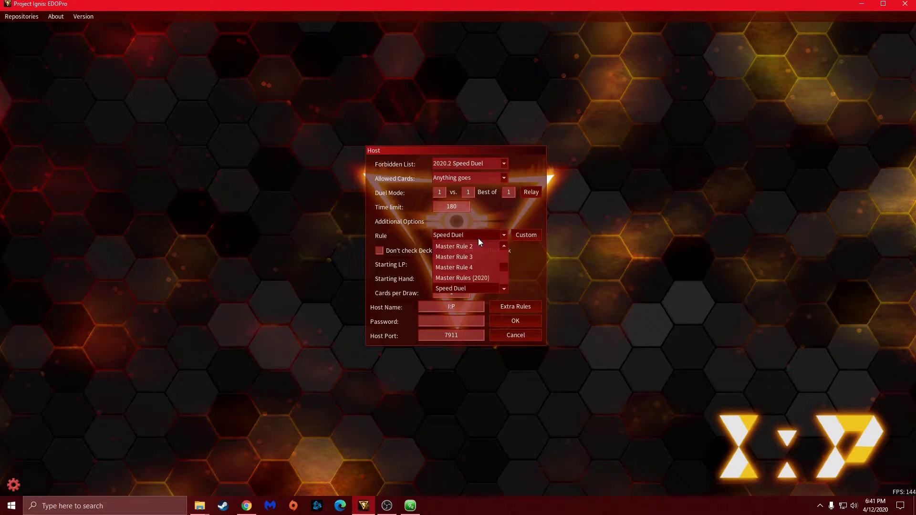
left_click(464, 289)
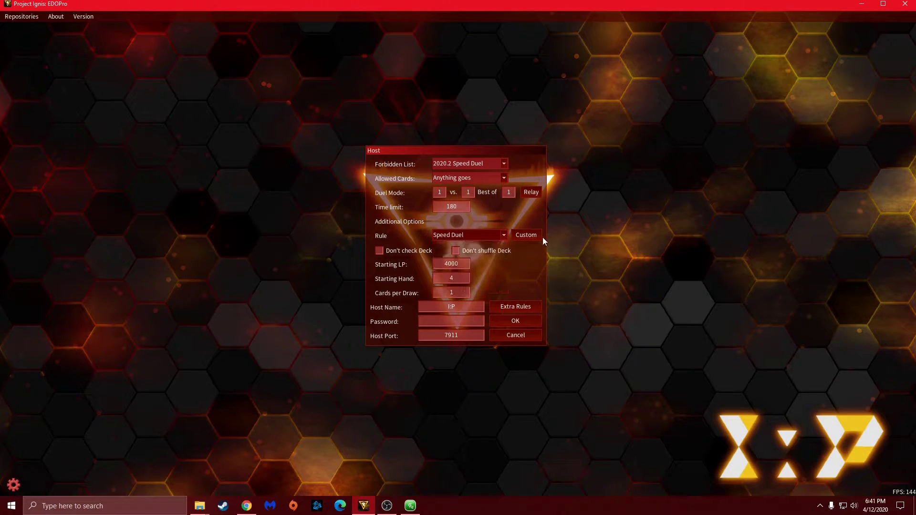
left_click(522, 233)
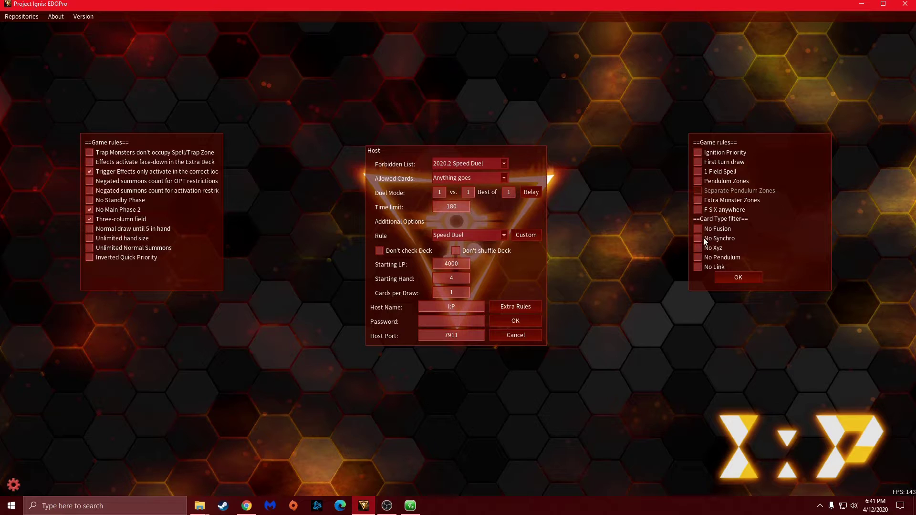
left_click(747, 279)
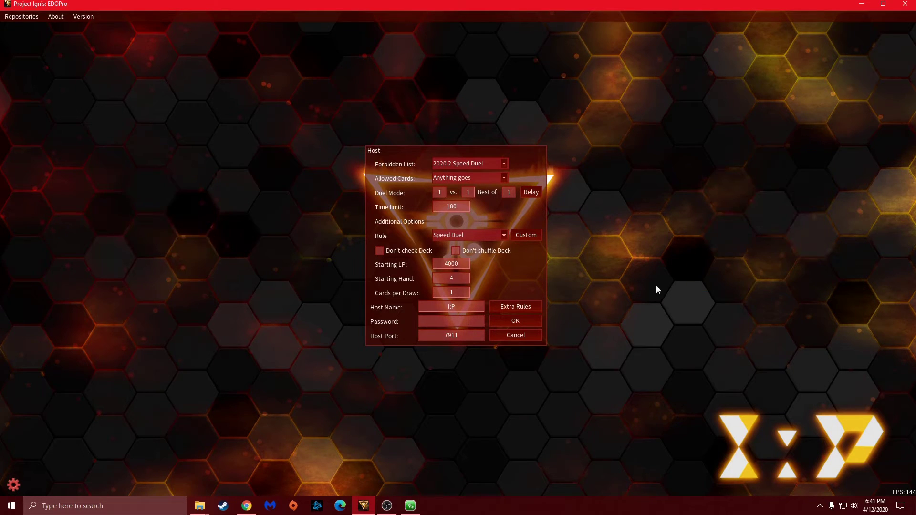
Set the forbidden list to 2020.2 Speed Duel and the allowed cards to Anything goes
left_click(482, 163)
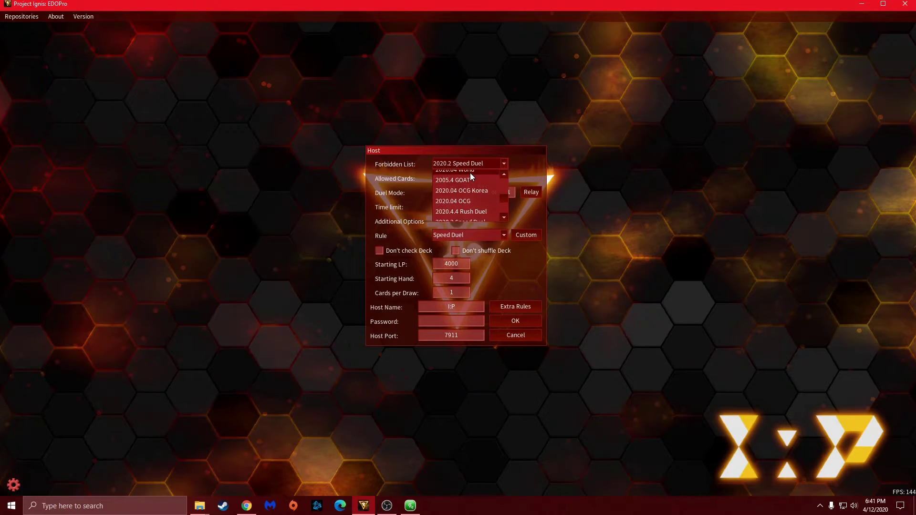
left_click(475, 217)
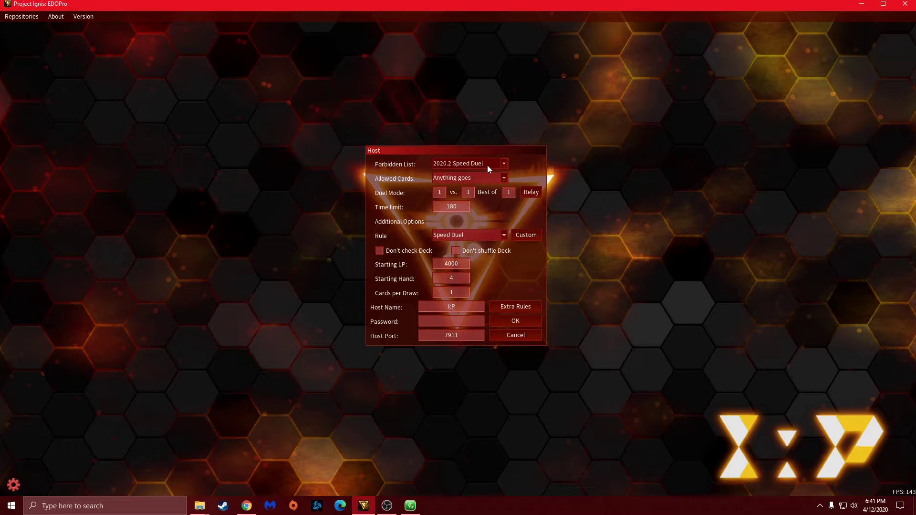
left_click(475, 178)
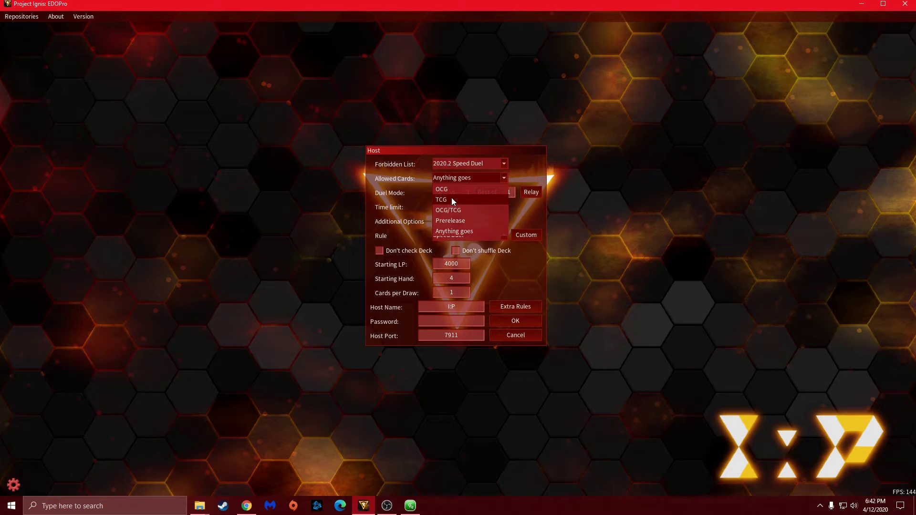
left_click(457, 232)
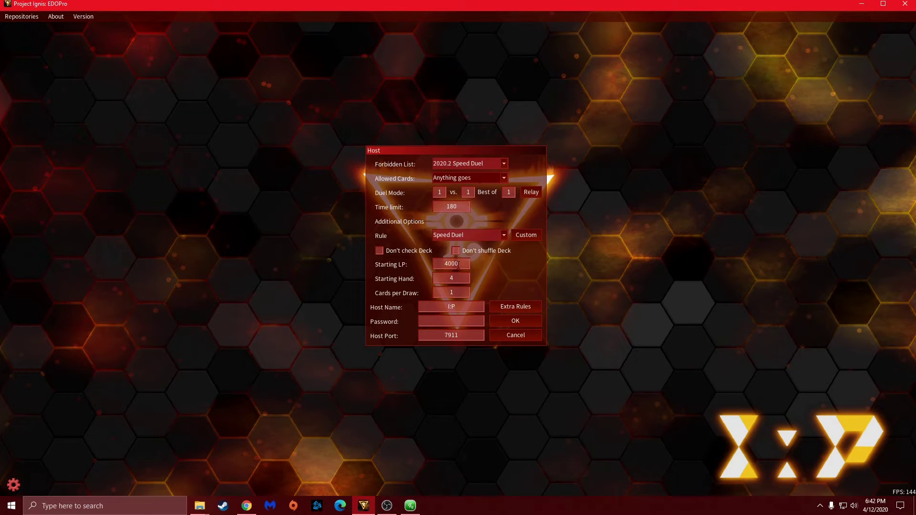
Re-enter 4000 as the starting LP for the hosted duel
left_click(435, 265)
key("ctrl+a")
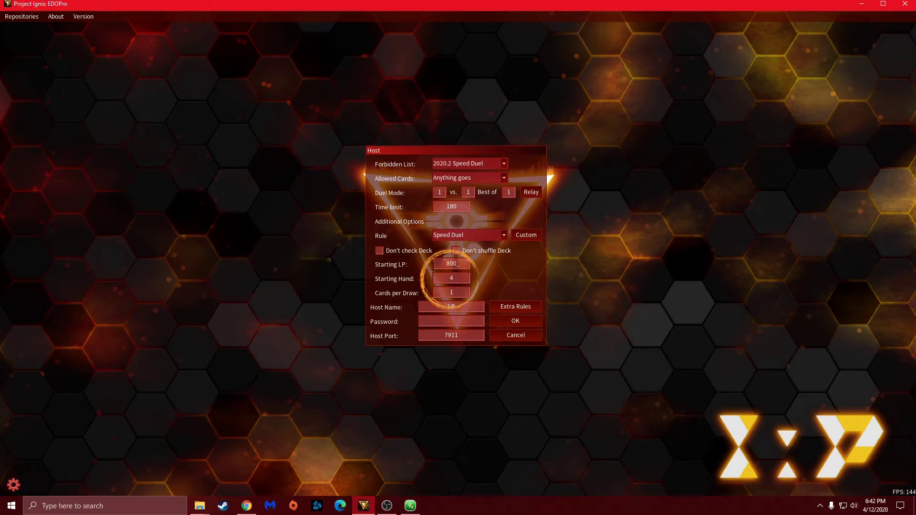
type("80")
key("BackSpace")
key("BackSpace")
type("4000")
left_click(461, 278)
Switch the duel rule to Rush Duel and look over its custom game rules and card type filters
left_click(500, 232)
left_click(503, 289)
left_click(504, 289)
left_click(491, 289)
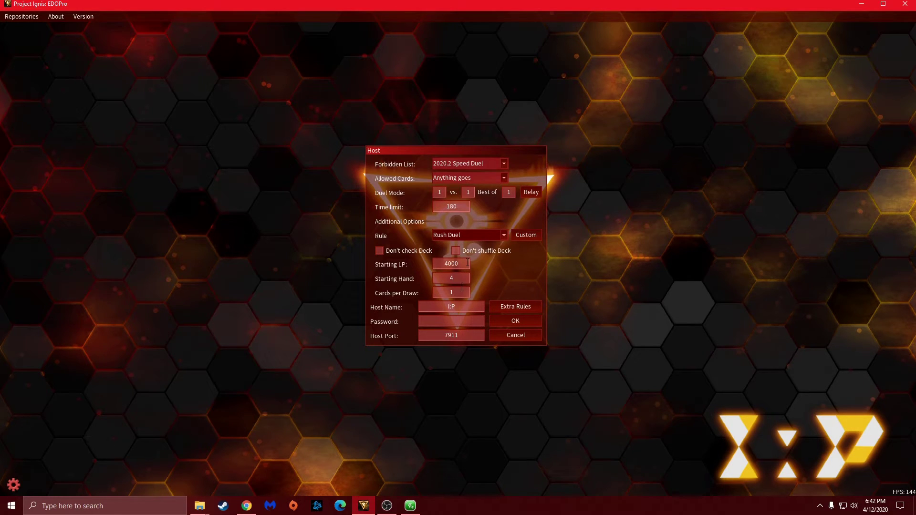
left_click(517, 234)
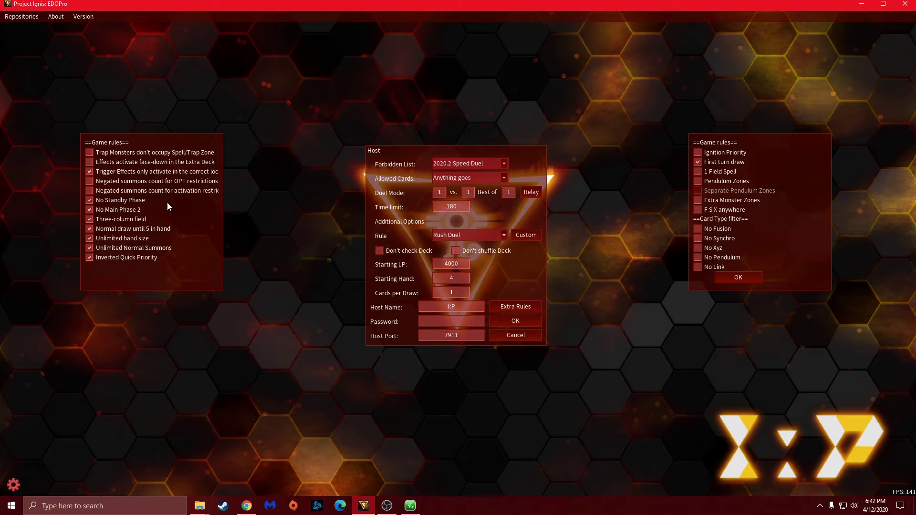
left_click(750, 279)
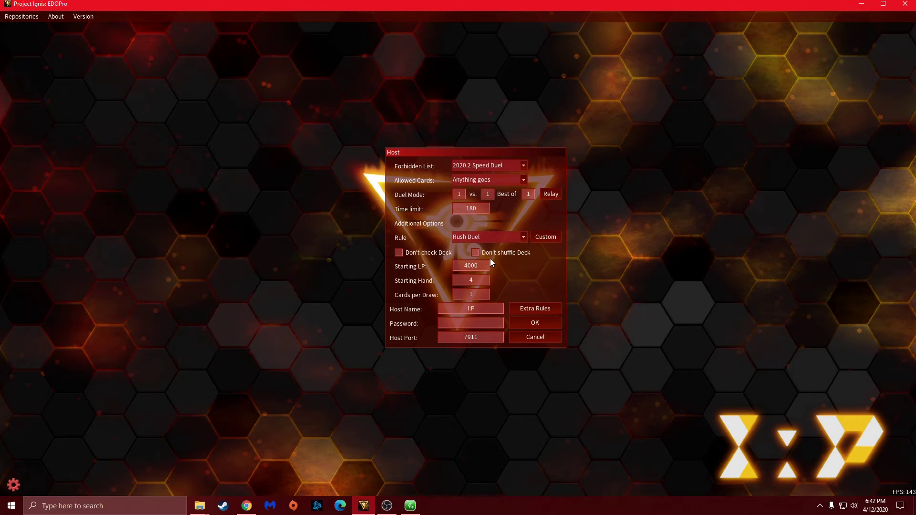
Cancel hosting the duel and return to the main menu
left_click(527, 328)
left_click(544, 336)
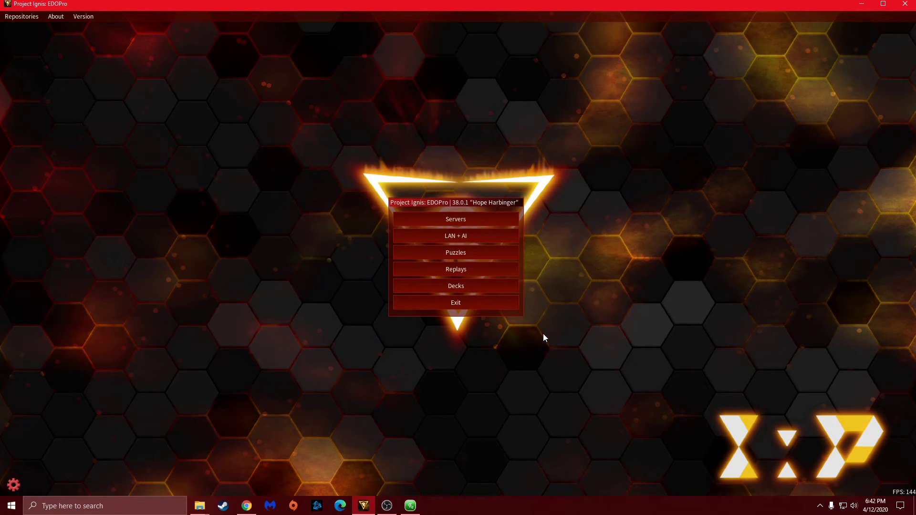